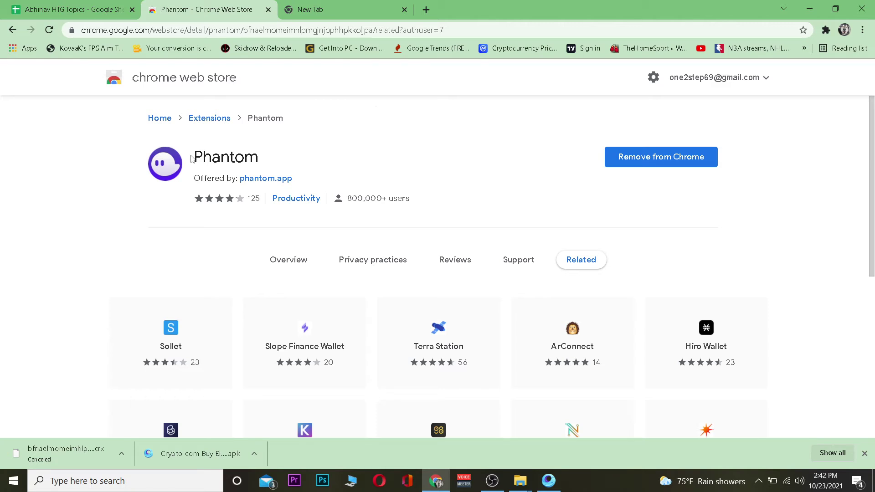
Step: From the blank new tab, launch Phantom from the extensions list and start creating a new wallet
{"action": "left_click_drag", "start_coordinate": [193, 160], "coordinate": [469, 159]}
{"action": "left_click", "coordinate": [469, 159]}
{"action": "left_click", "coordinate": [341, 7]}
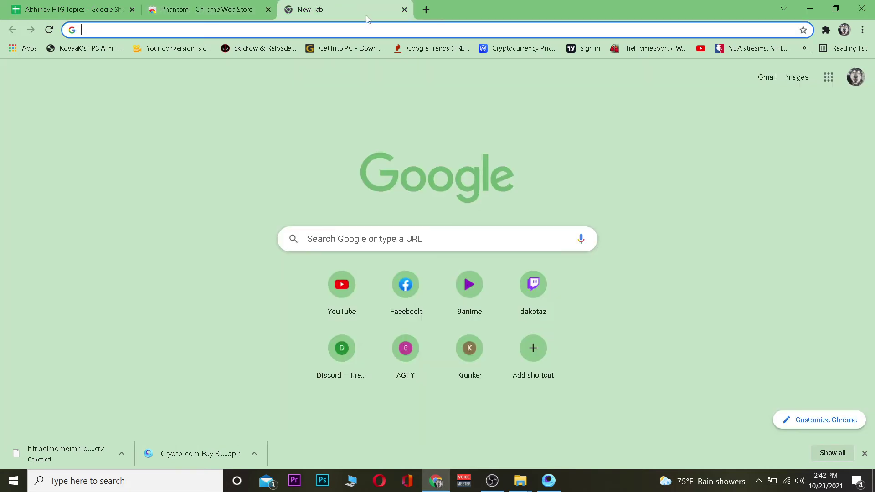
{"action": "left_click", "coordinate": [825, 29]}
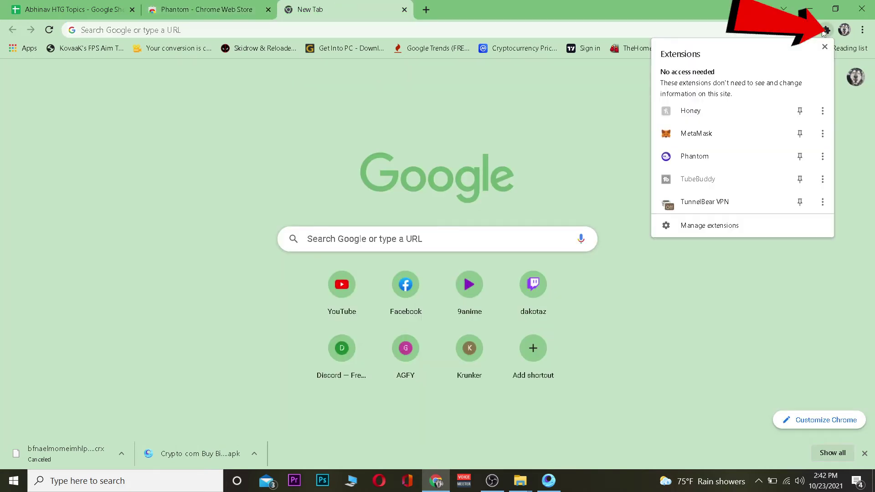
{"action": "left_click", "coordinate": [703, 149]}
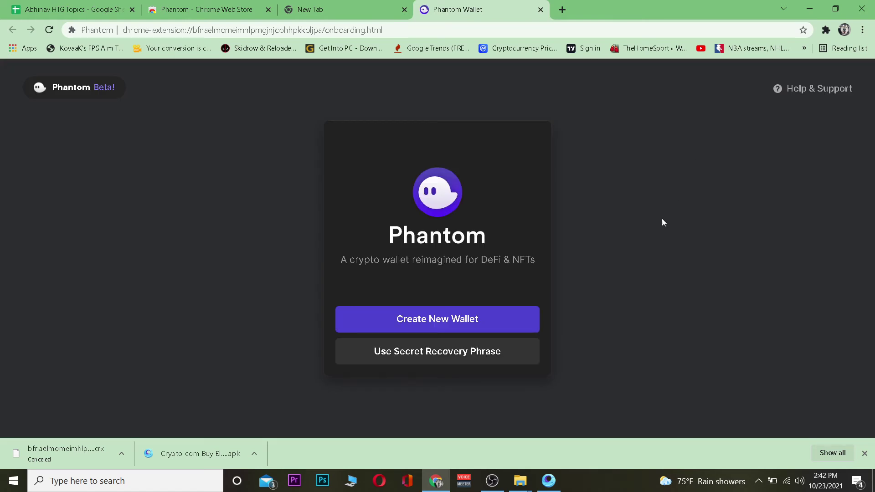
{"action": "left_click", "coordinate": [462, 322]}
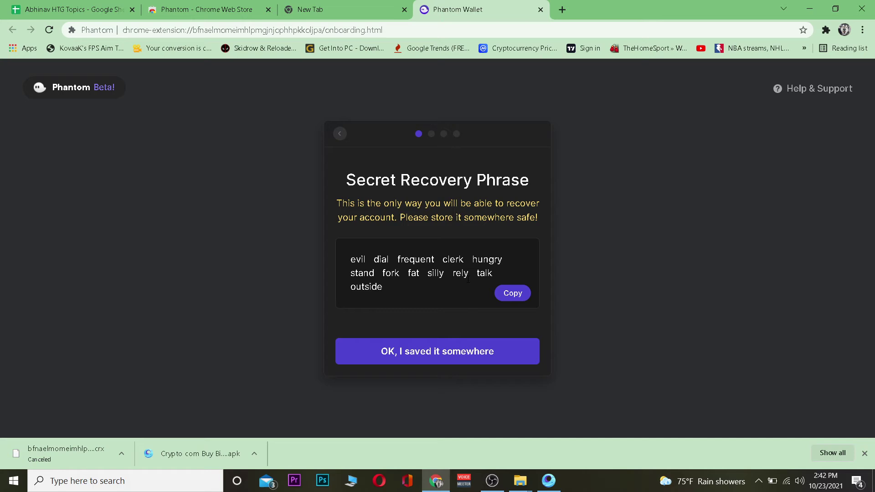
Step: Copy the twelve-word secret recovery phrase and check its words
{"action": "left_click", "coordinate": [509, 296]}
{"action": "left_click_drag", "start_coordinate": [342, 260], "coordinate": [383, 287]}
{"action": "left_click_drag", "start_coordinate": [344, 261], "coordinate": [400, 288]}
{"action": "left_click", "coordinate": [414, 318]}
Step: Confirm the phrase is saved, paste the password into both fields, accept the Terms, and finish
{"action": "left_click", "coordinate": [439, 356]}
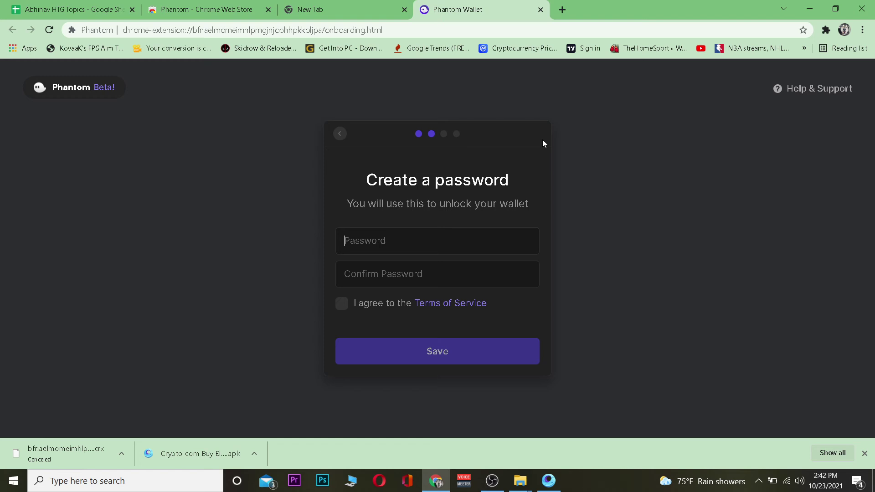
{"action": "key", "text": "ctrl+v"}
{"action": "left_click", "coordinate": [454, 273]}
{"action": "key", "text": "ctrl+v"}
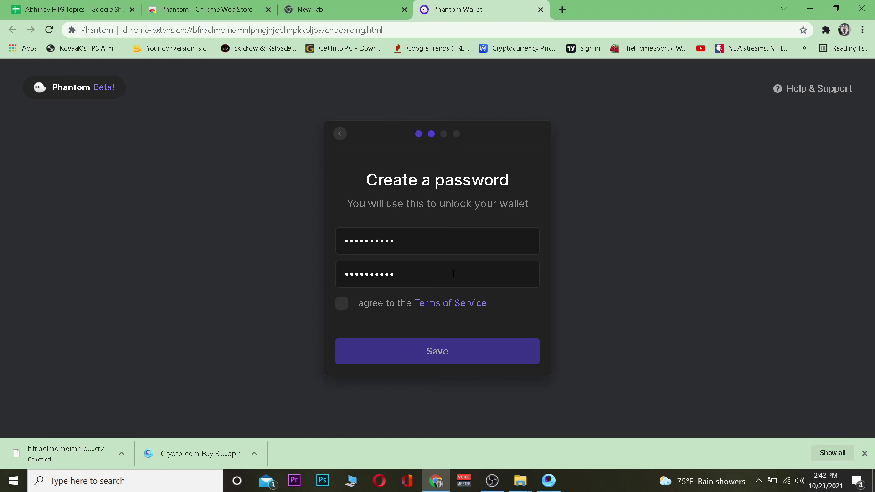
{"action": "left_click", "coordinate": [339, 304]}
{"action": "left_click", "coordinate": [405, 354]}
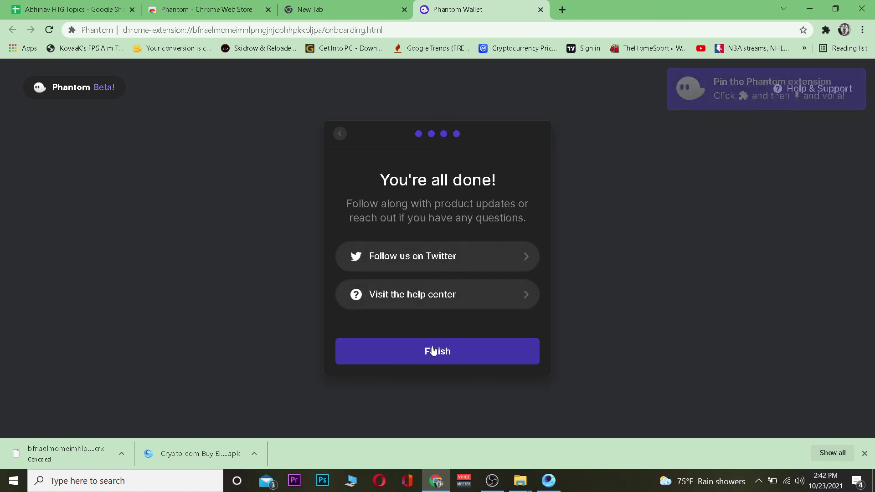
{"action": "left_click", "coordinate": [437, 352]}
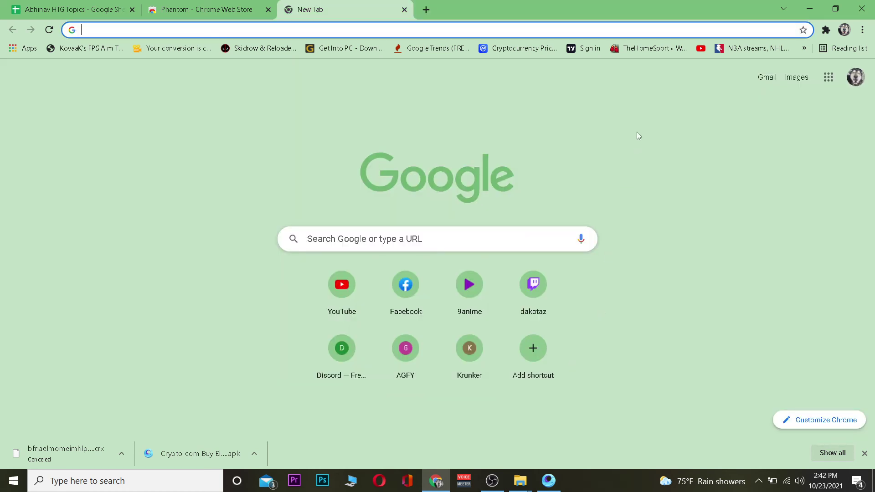
Step: Open the Phantom wallet popup from the Chrome toolbar's extensions list
{"action": "left_click", "coordinate": [826, 30]}
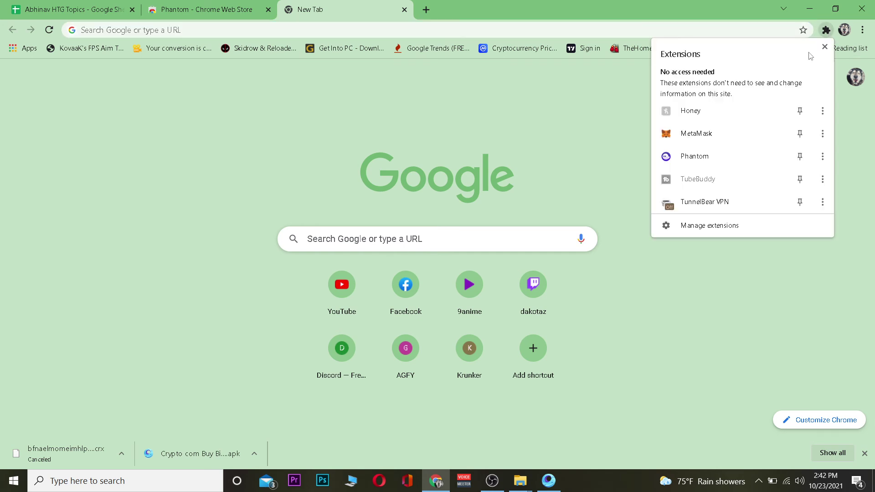
{"action": "left_click", "coordinate": [704, 152]}
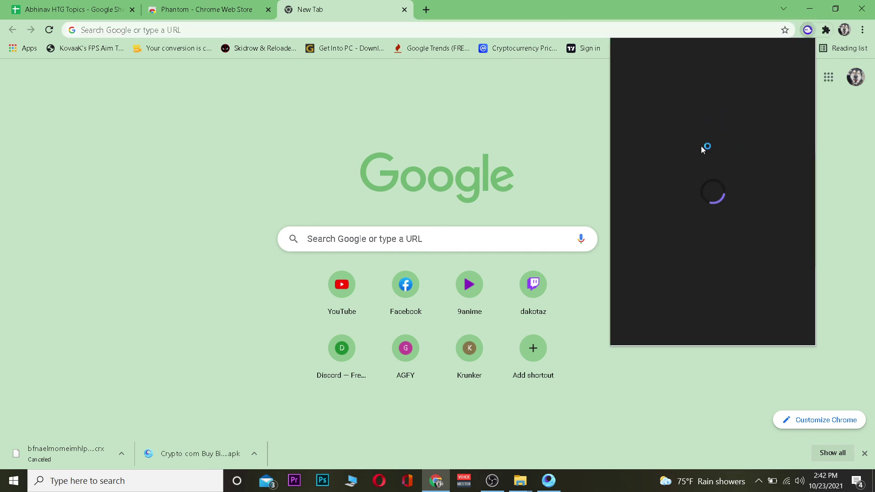